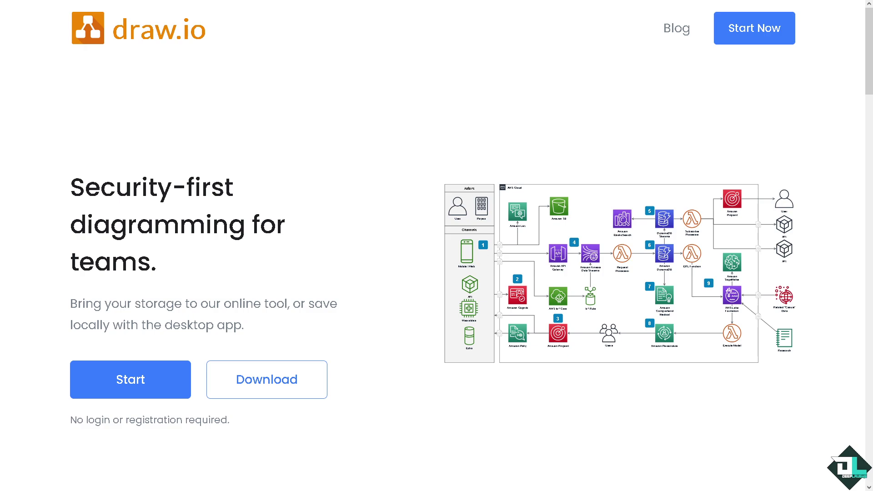
Launch the online draw.io editor and load the 'How to Rotate Text on Draw.IO' diagram.
click(118, 381)
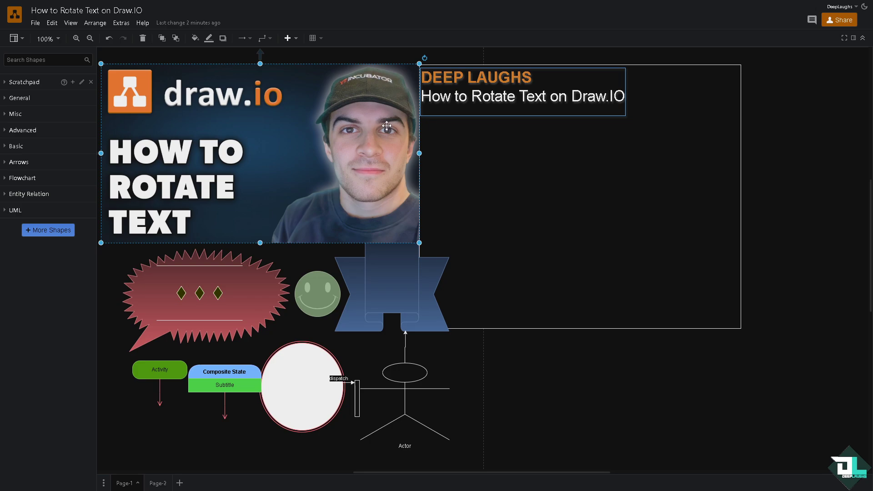
Select the large frame, clear the selection, then select the thumbnail image.
click(499, 120)
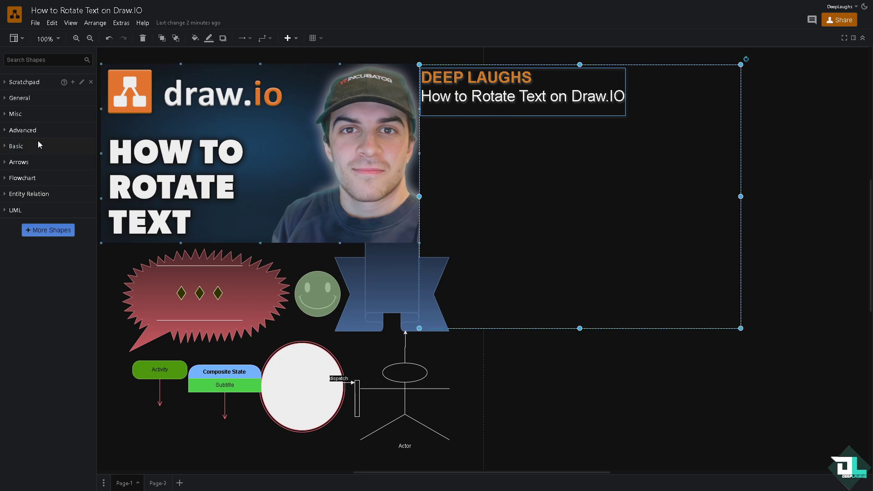
click(575, 400)
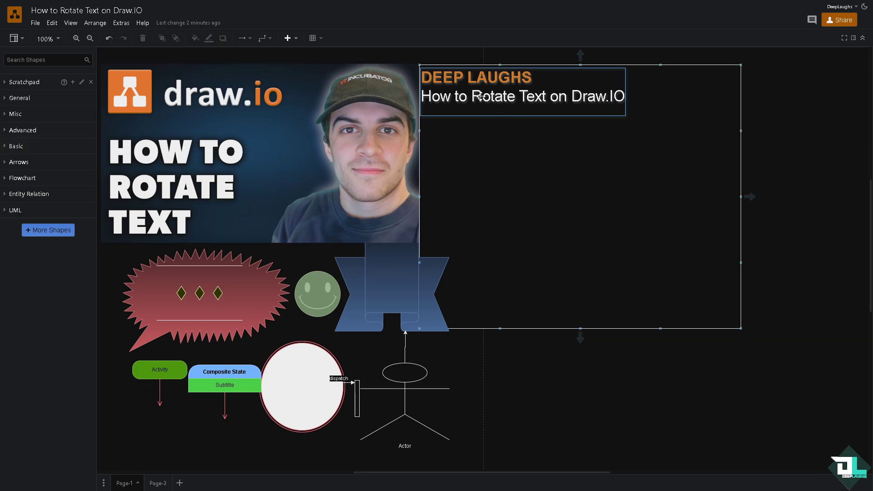
click(296, 107)
Search the shape library for 'TEXT' to list the matching text shapes.
text(TEXT)
key(Return)
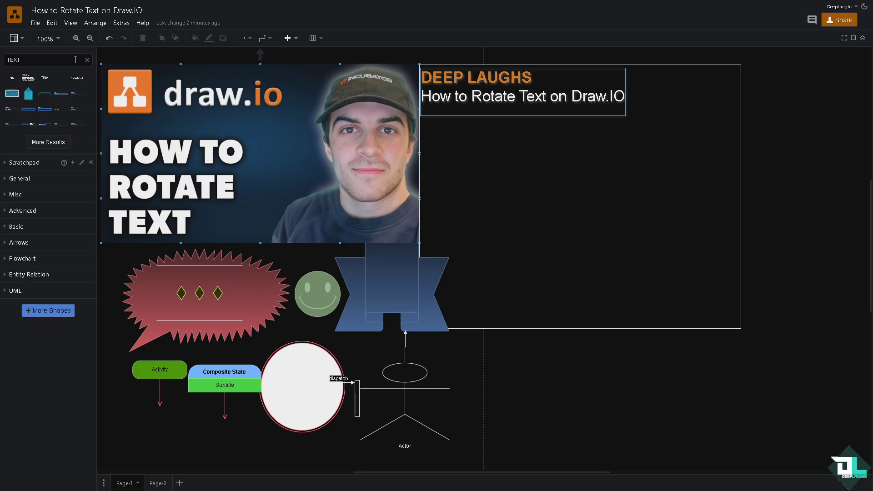
mouse_move(50, 84)
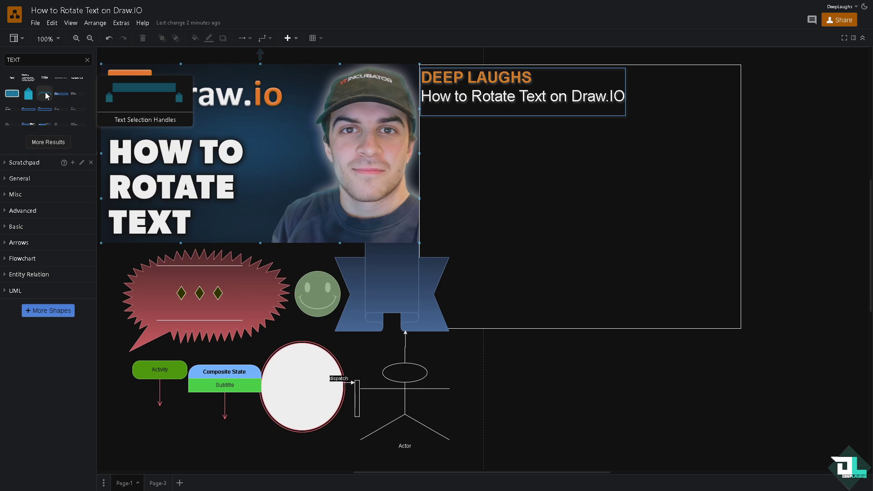
mouse_move(83, 81)
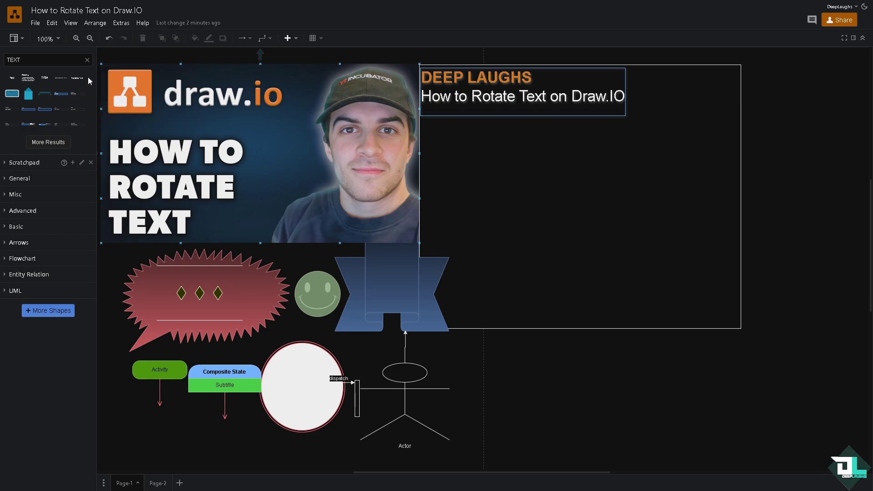
Insert a Variable Text shape, enlarge it, and relabel it 'ROTATE ME PLEASE'.
click(80, 81)
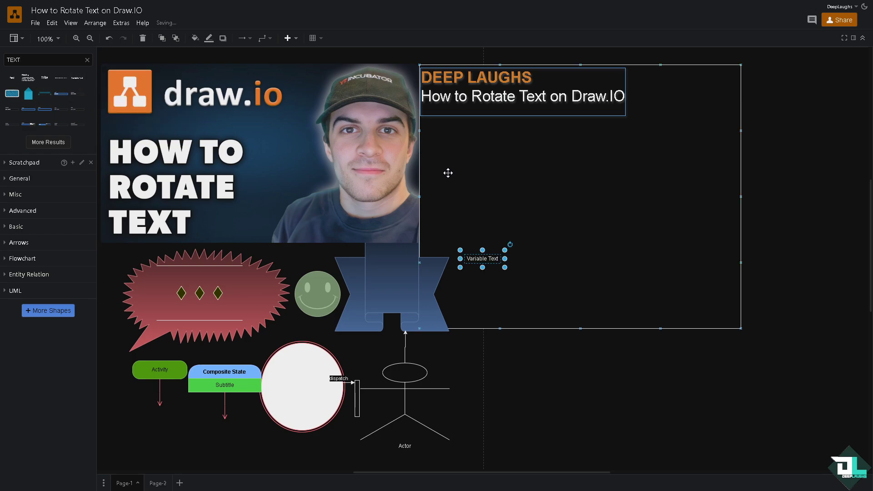
drag(503, 268, 679, 312)
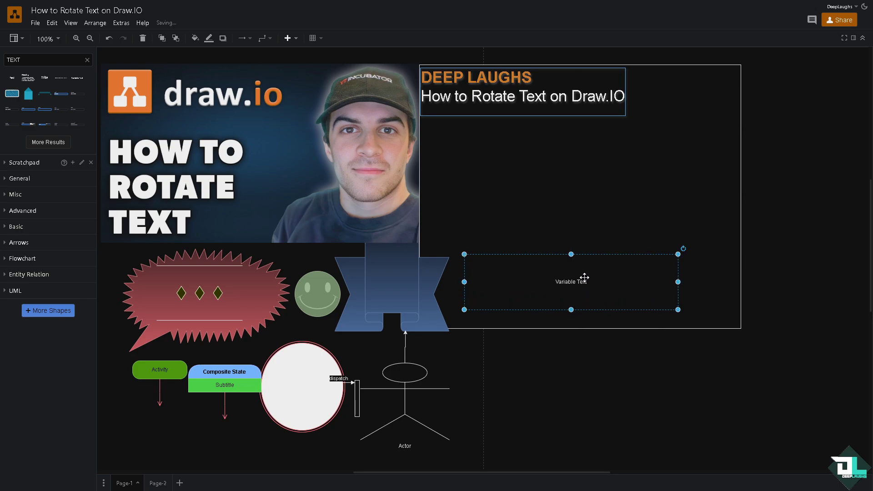
double_click(585, 280)
text(R)
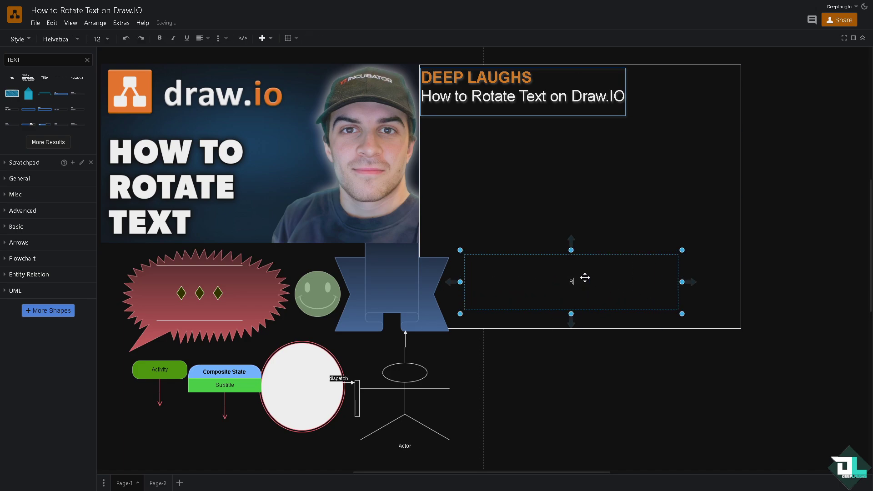
text(OTATE ME PLEASE)
key(Escape)
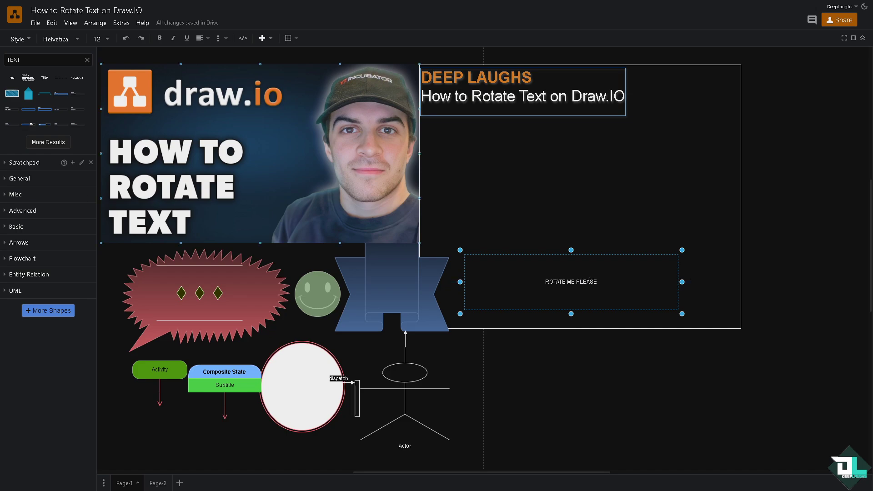
Move the ROTATE ME PLEASE box up-right, then rotate it to 15°, 105° and -150°.
click(575, 197)
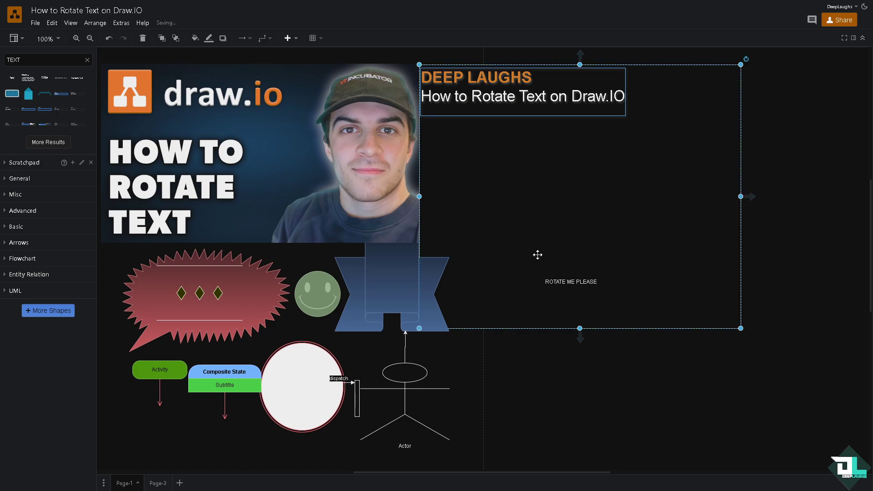
drag(562, 270, 583, 214)
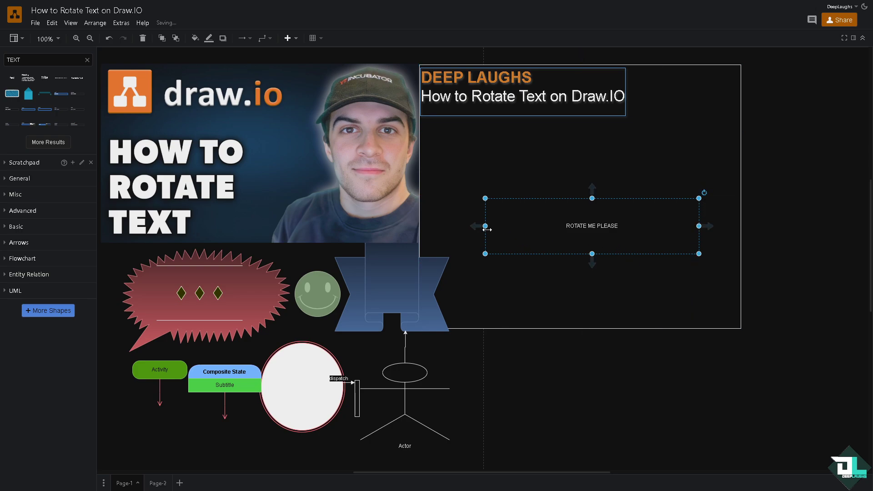
mouse_move(486, 226)
drag(704, 193, 713, 224)
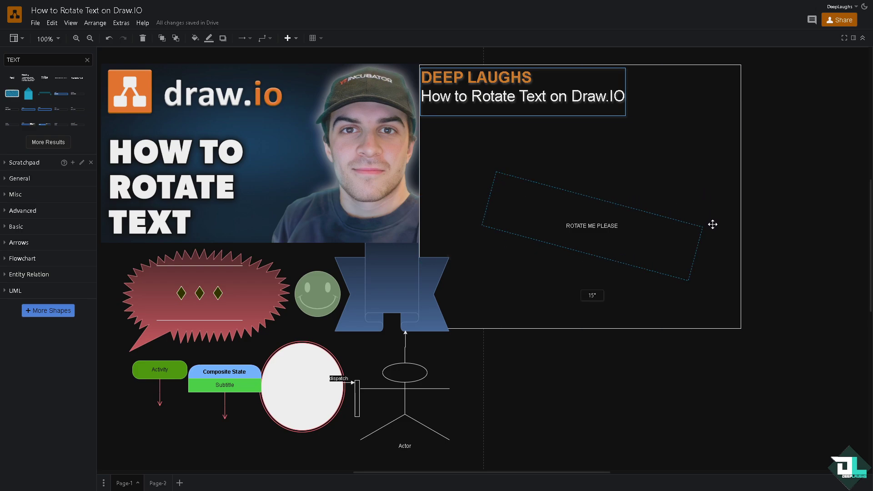
drag(713, 225, 610, 292)
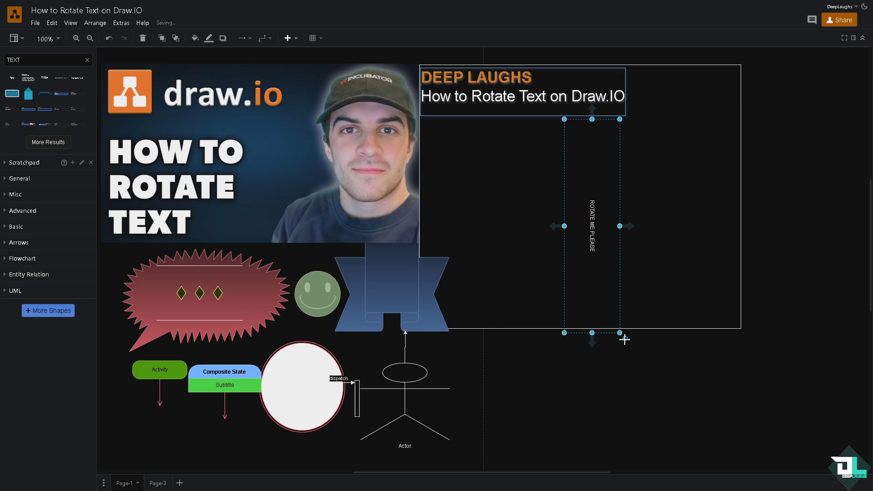
drag(624, 339, 527, 247)
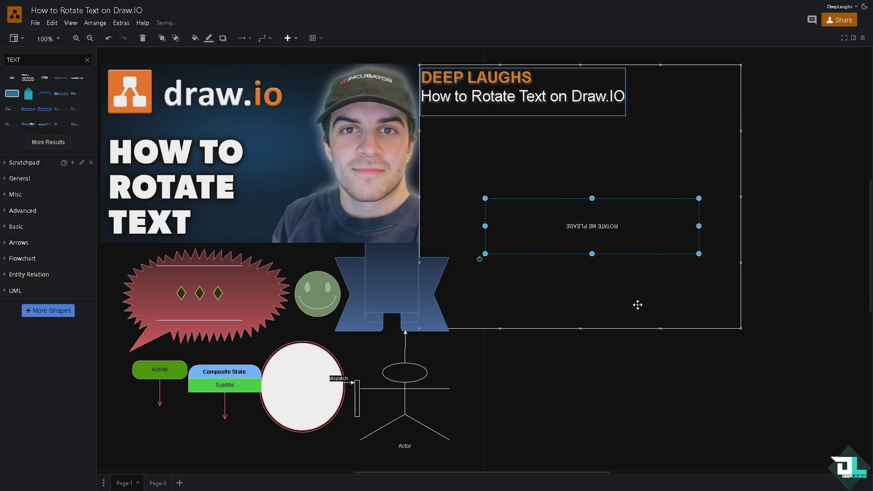
drag(478, 260, 662, 205)
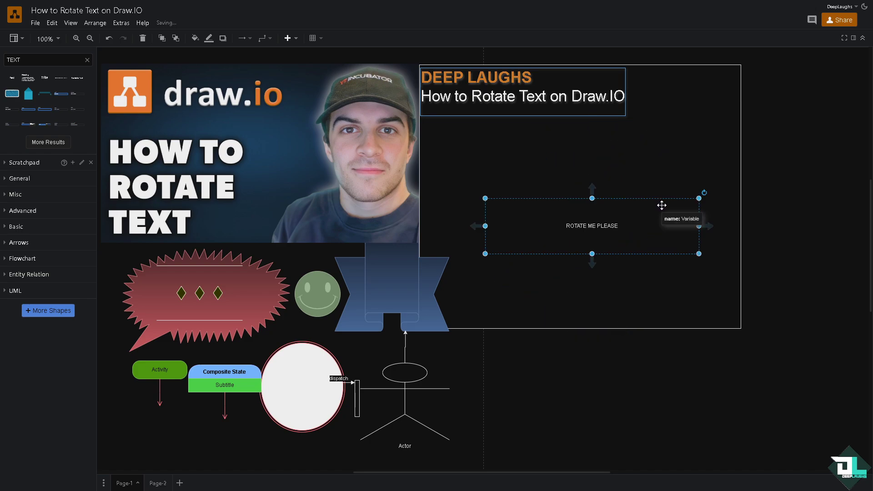
Undo stray moves of the Composite State and Activity shapes, leaving the text box selected.
key(Delete)
click(517, 102)
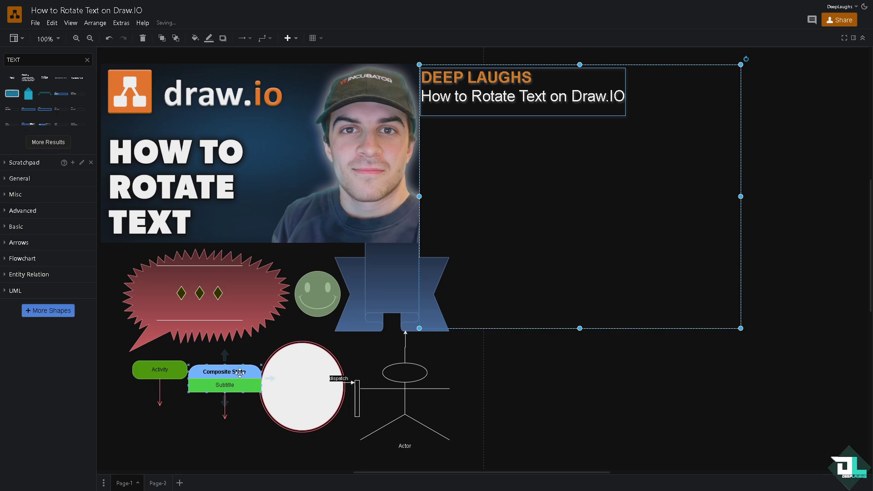
drag(233, 373, 249, 362)
mouse_move(157, 368)
mouse_down()
mouse_move(185, 369)
mouse_move(165, 361)
mouse_up()
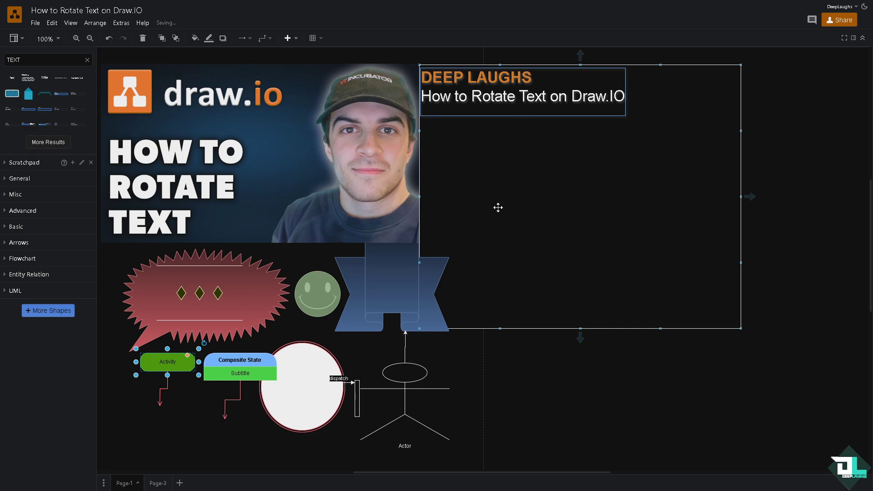
key(ctrl+z)
key(ctrl+z)
key(ctrl+z)
click(593, 234)
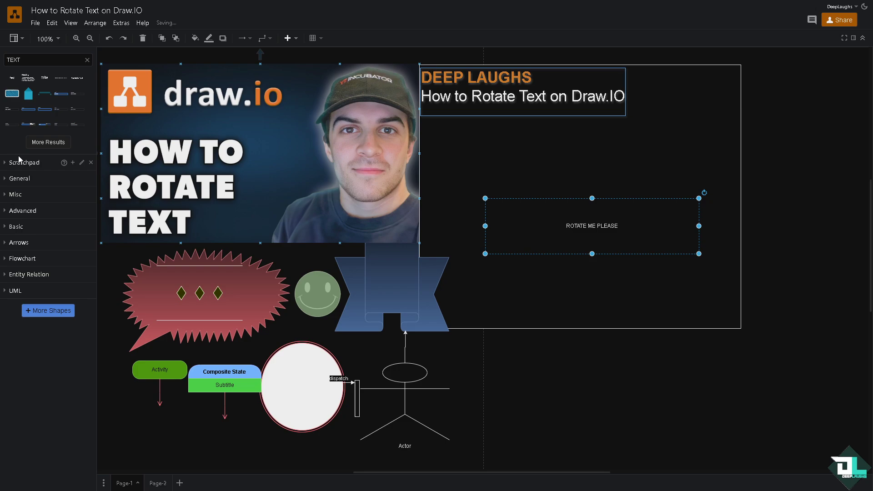
Place the red starburst bubble over the text and shrink the text box to fit inside.
click(5, 181)
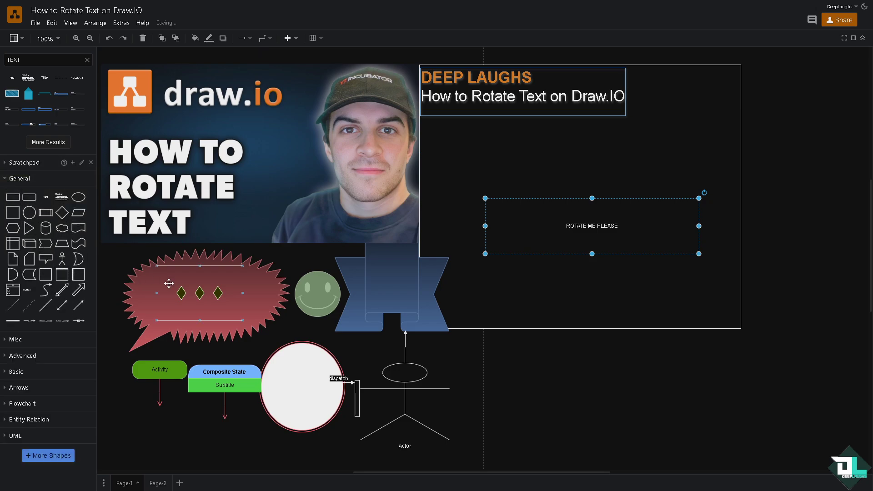
drag(193, 295, 209, 413)
drag(352, 274, 591, 232)
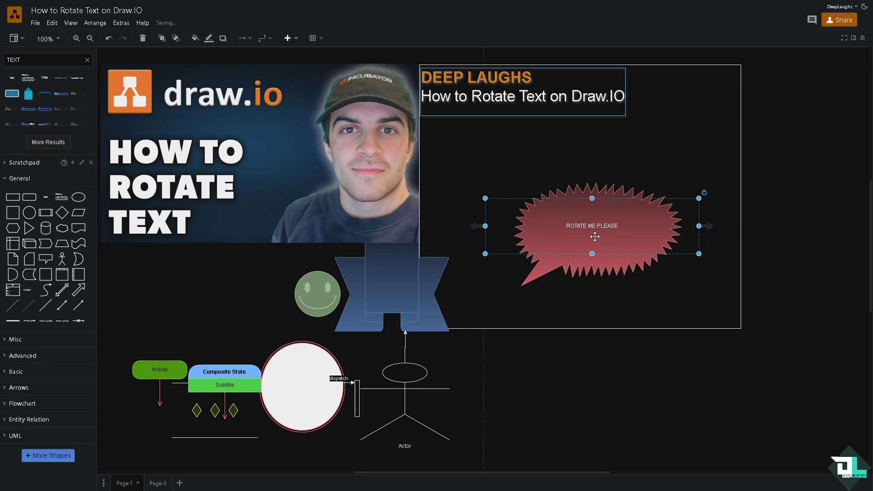
drag(485, 198, 529, 212)
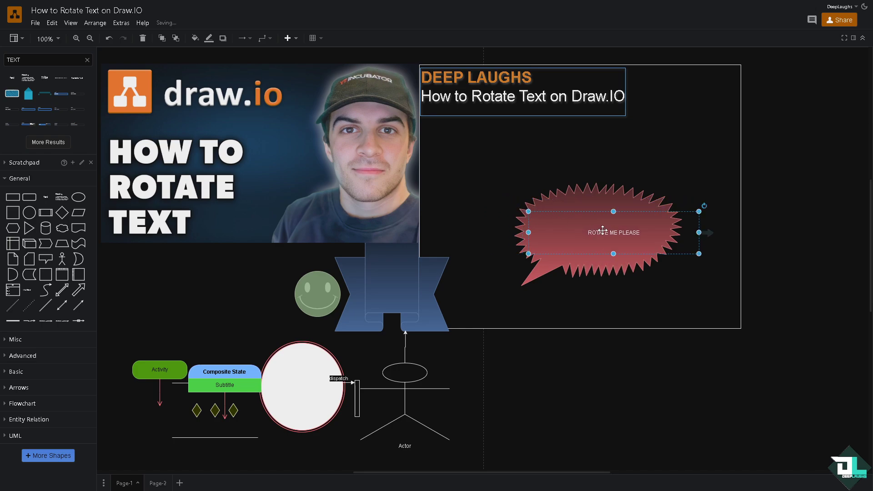
drag(591, 237, 588, 248)
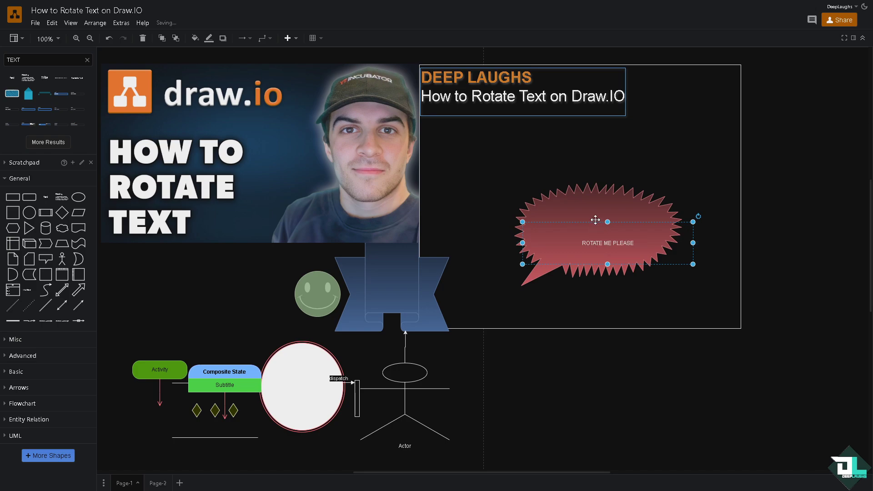
Group the text box together with the speech bubble.
shift+click(577, 196)
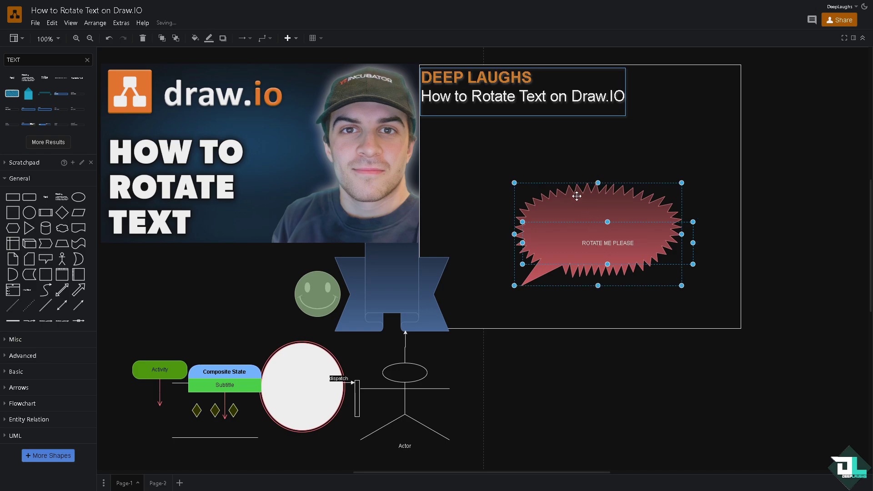
right_click(577, 196)
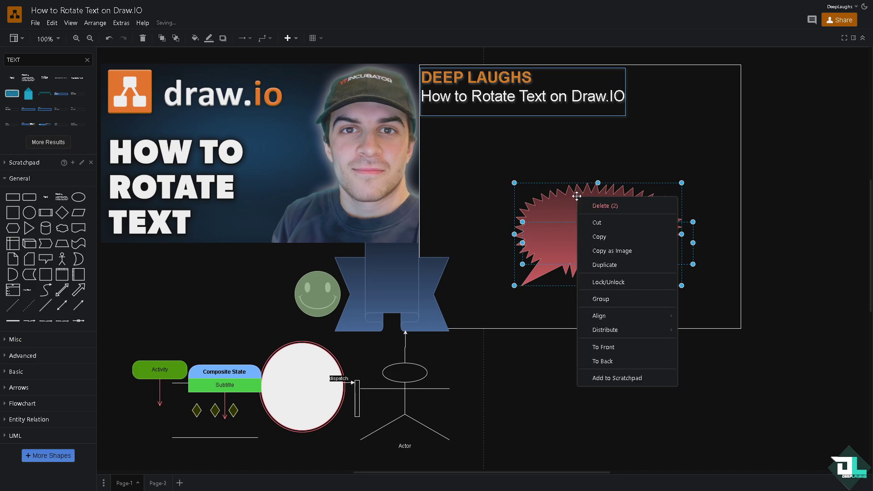
click(621, 298)
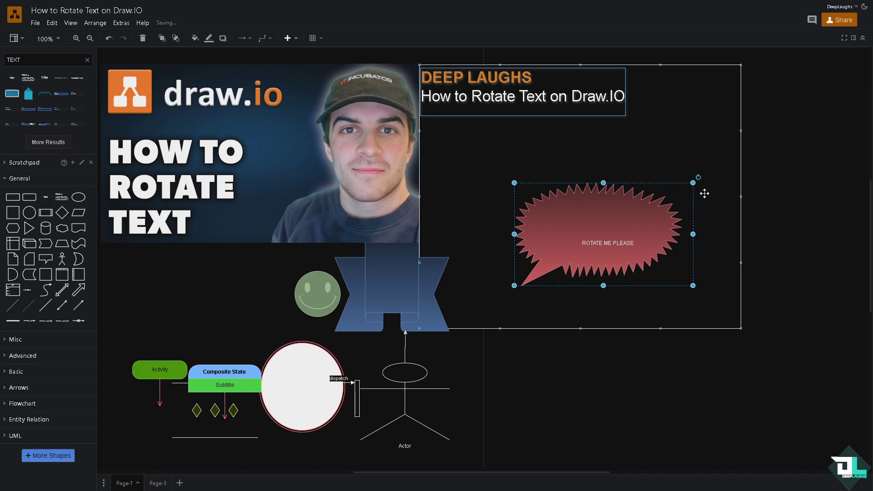
Rotate the grouped bubble 180°, then turn a copy upright and move it to the right.
drag(698, 178, 638, 292)
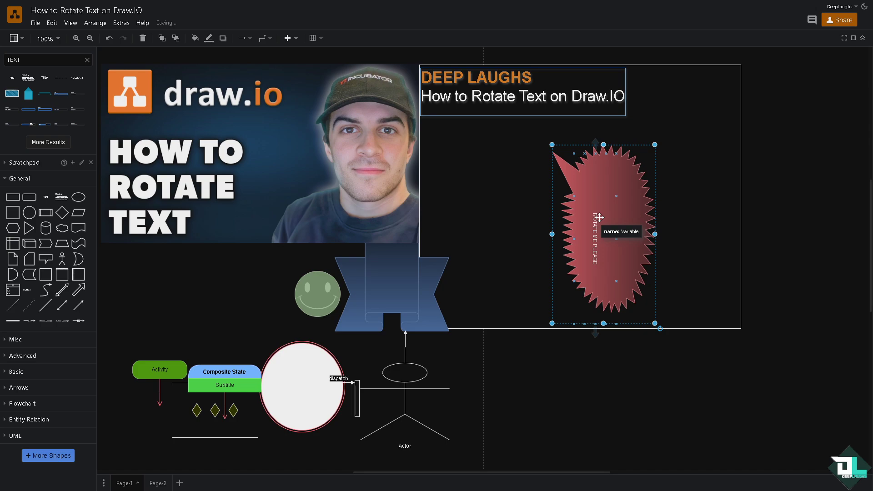
drag(660, 329, 622, 276)
drag(501, 322, 670, 208)
drag(589, 250, 733, 148)
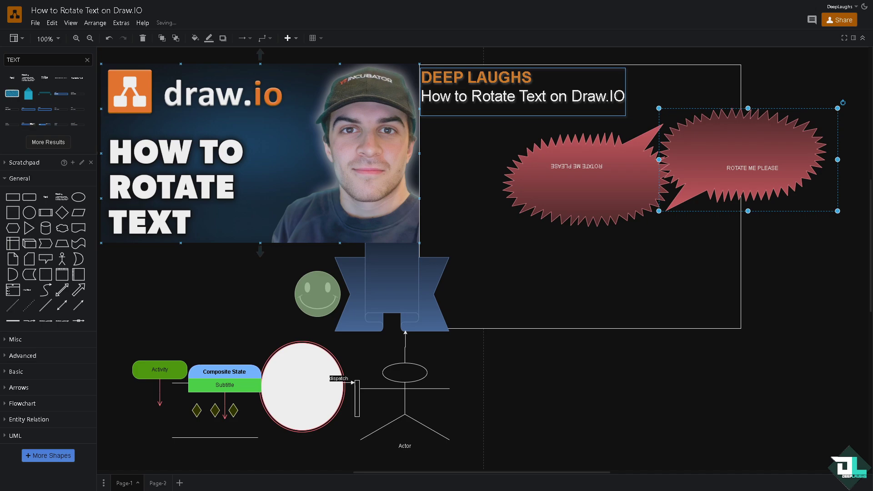
Show the Format panel, select the large title frame, and display its Arrange settings.
click(863, 39)
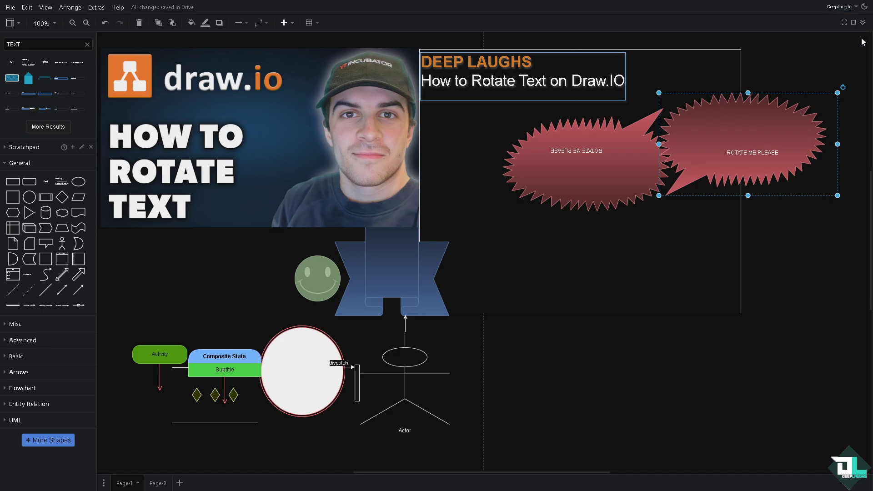
click(863, 28)
click(854, 38)
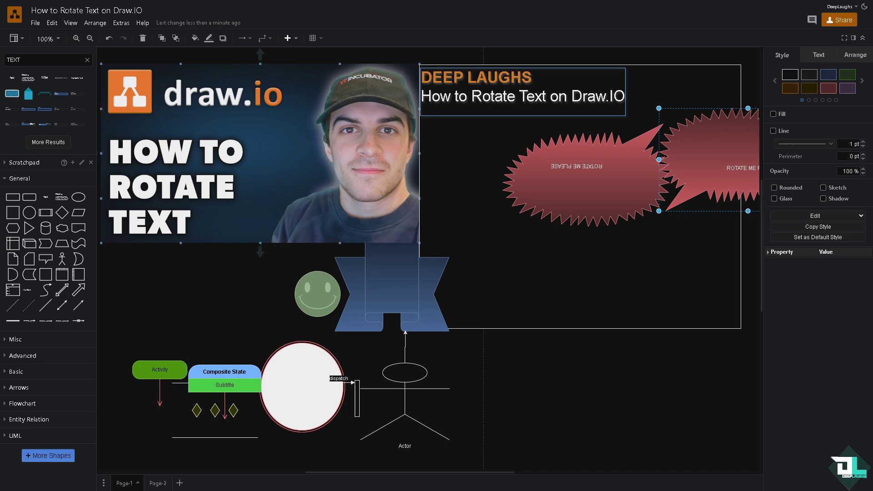
click(311, 172)
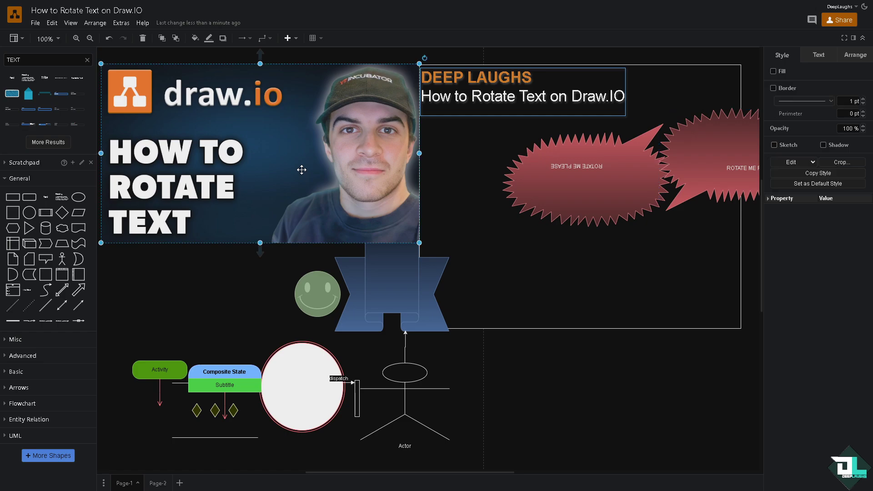
click(547, 98)
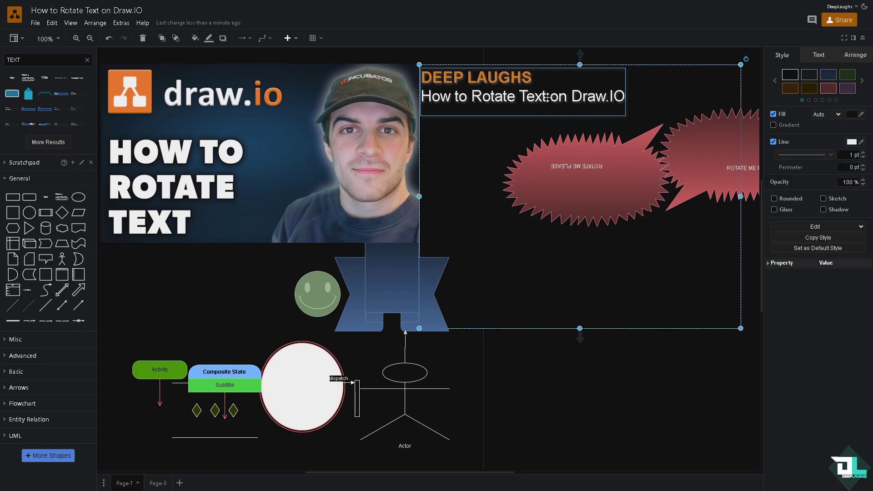
click(860, 58)
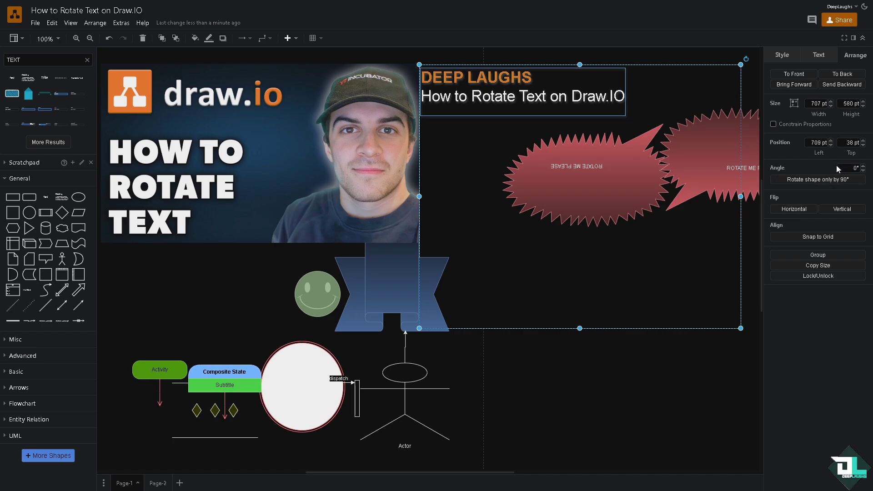
Raise the large frame's rotation angle in steps with the Arrange angle spinner.
click(864, 166)
click(864, 166)
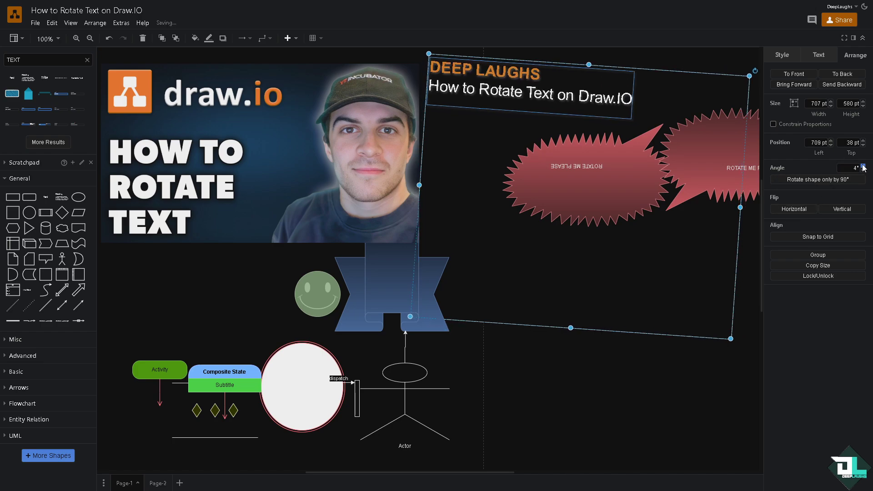
click(864, 166)
click(864, 167)
click(864, 166)
click(863, 167)
click(864, 166)
click(863, 167)
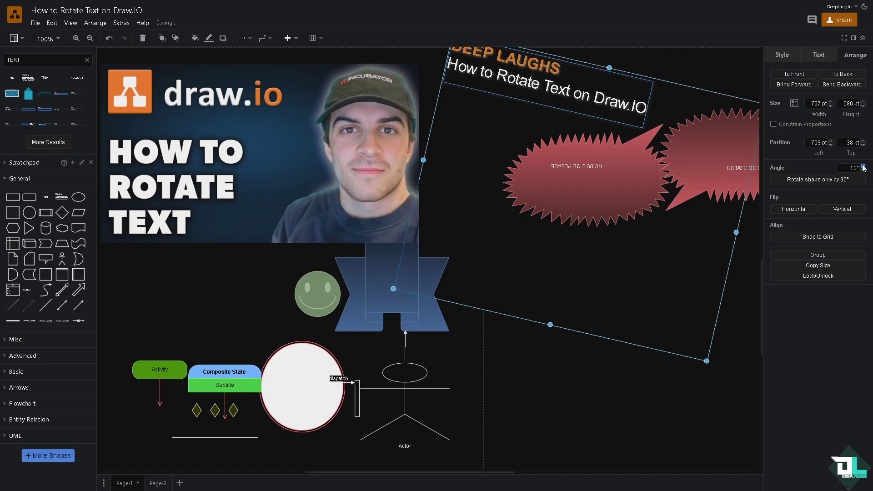
click(864, 166)
click(864, 166)
click(864, 167)
click(864, 167)
click(864, 166)
click(863, 167)
click(864, 166)
click(864, 166)
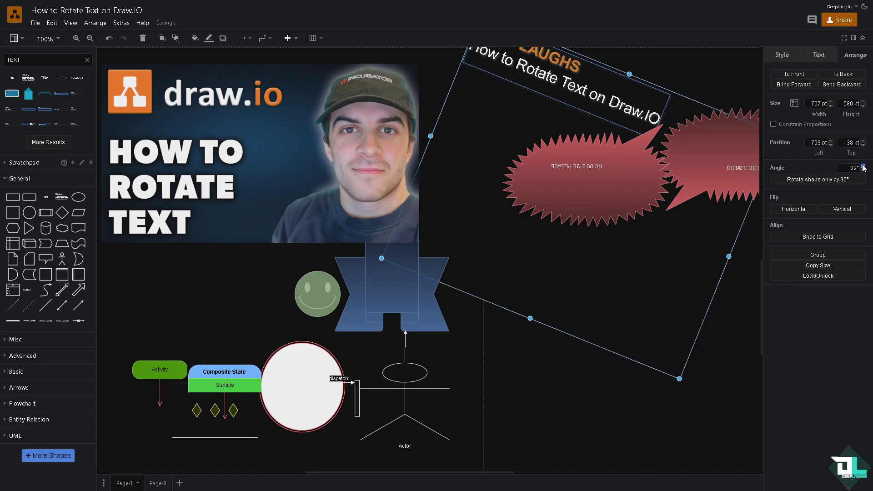
click(864, 166)
click(864, 167)
click(864, 166)
click(864, 167)
click(864, 166)
click(864, 167)
click(864, 166)
click(864, 167)
click(864, 166)
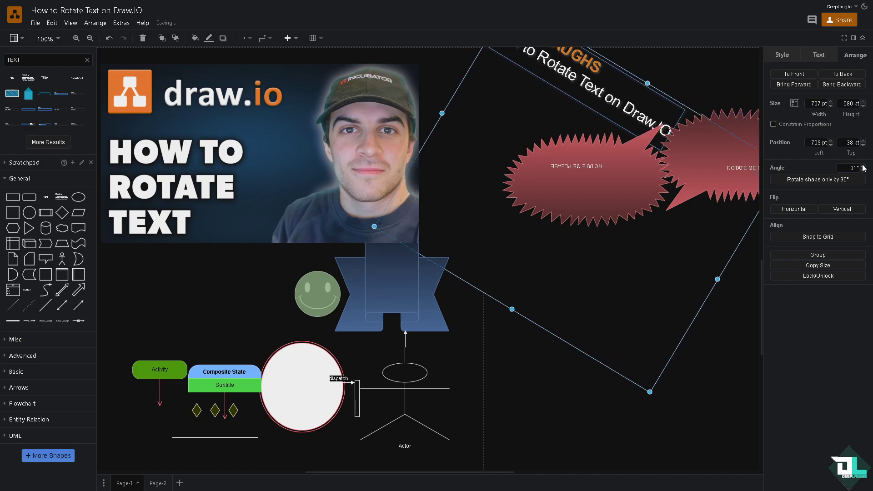
Lower the frame's angle back to 359°, then quarter-turn its shape to 580 × 707 pt.
click(863, 171)
click(863, 170)
click(864, 170)
click(864, 170)
click(864, 170)
click(863, 170)
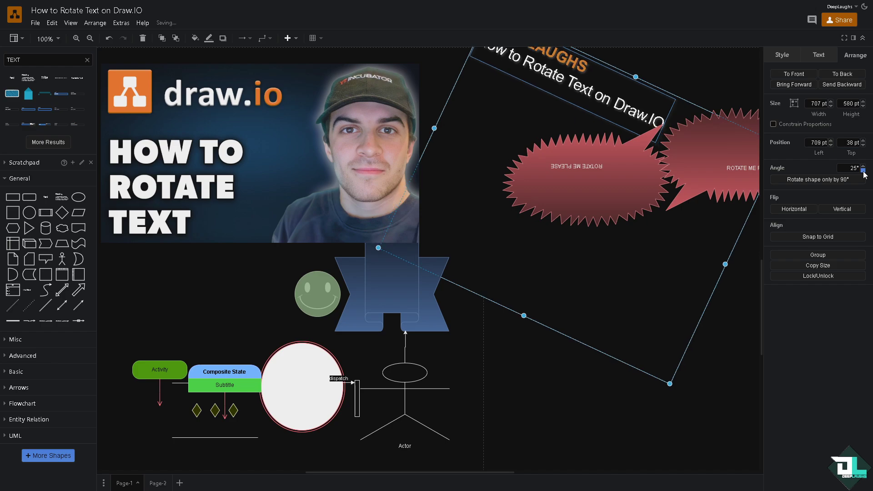
click(863, 170)
click(864, 170)
click(863, 170)
click(864, 170)
click(864, 170)
click(864, 170)
click(863, 170)
click(863, 170)
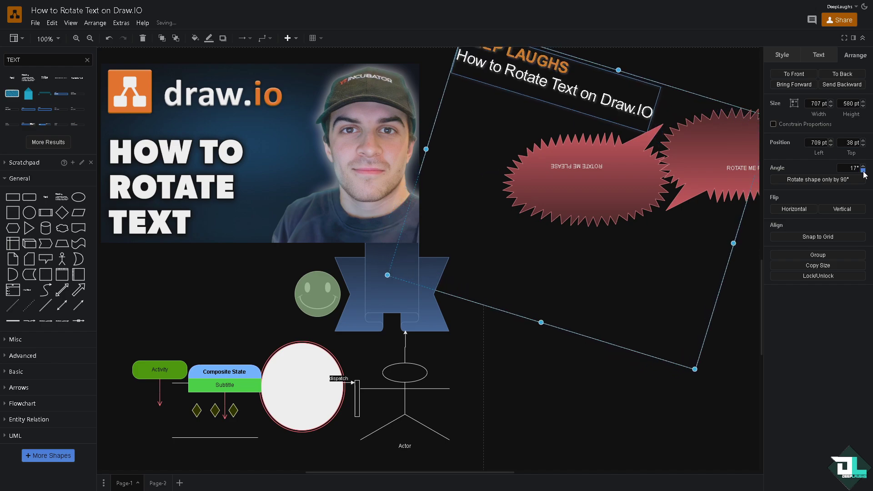
click(864, 170)
click(863, 170)
click(863, 170)
click(863, 171)
click(864, 170)
click(864, 170)
click(864, 170)
click(863, 170)
click(863, 170)
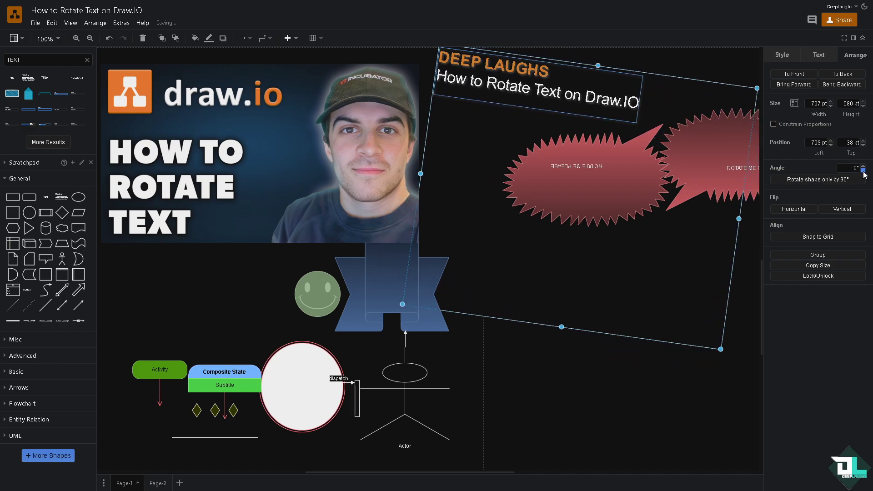
click(864, 170)
click(864, 170)
click(863, 171)
click(863, 170)
click(864, 170)
click(864, 170)
click(864, 170)
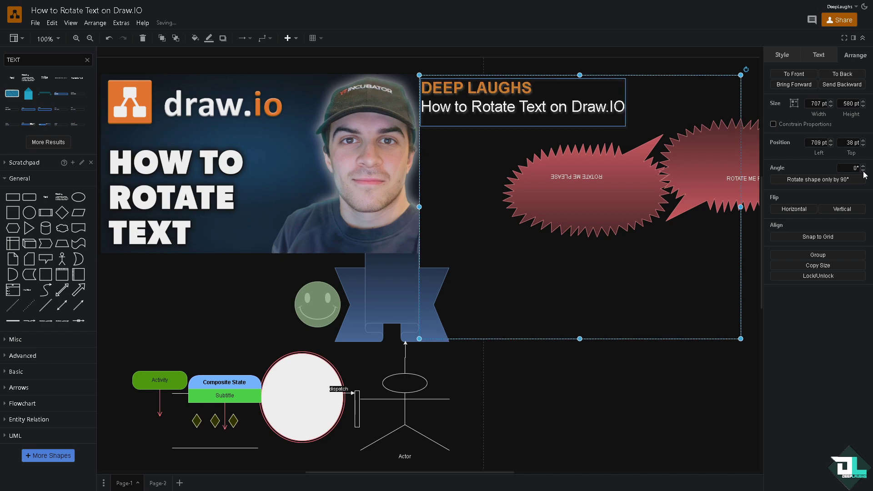
click(864, 170)
click(863, 170)
click(863, 167)
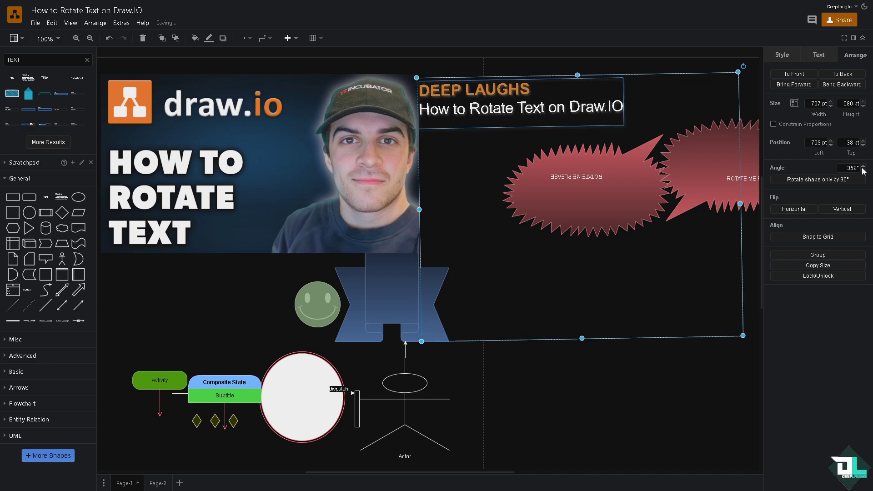
click(825, 182)
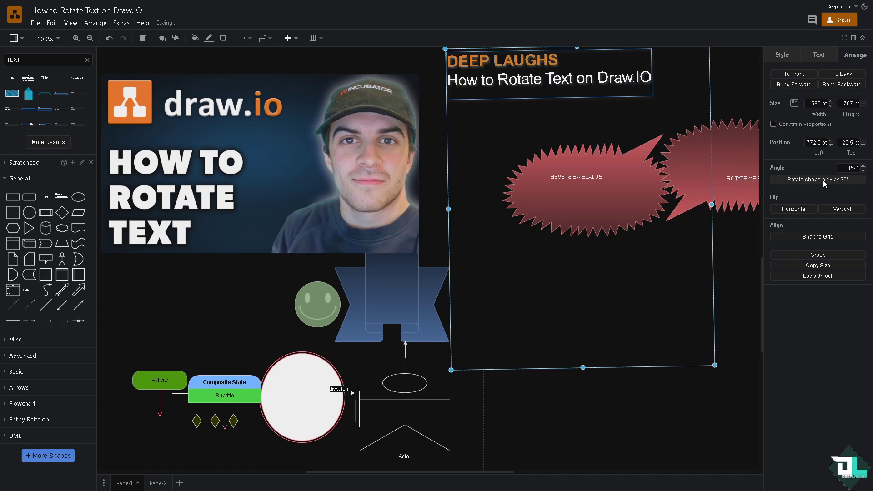